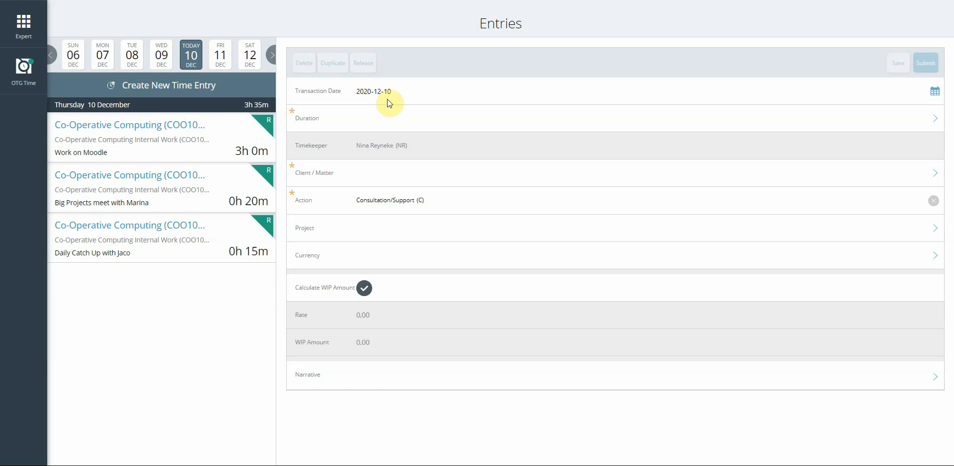
Set the new time entry's transaction date to 2020-12-10 and its duration to 1:30
{"action": "left_click", "coordinate": [936, 94]}
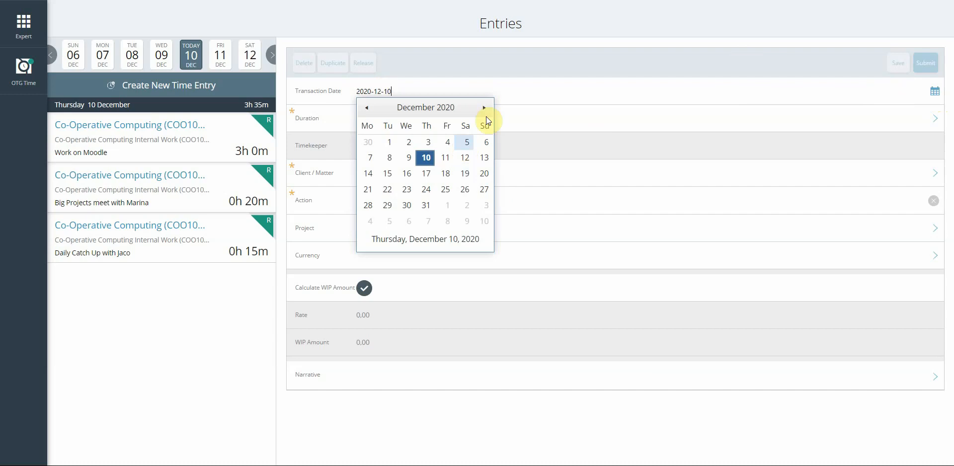
{"action": "left_click", "coordinate": [425, 158]}
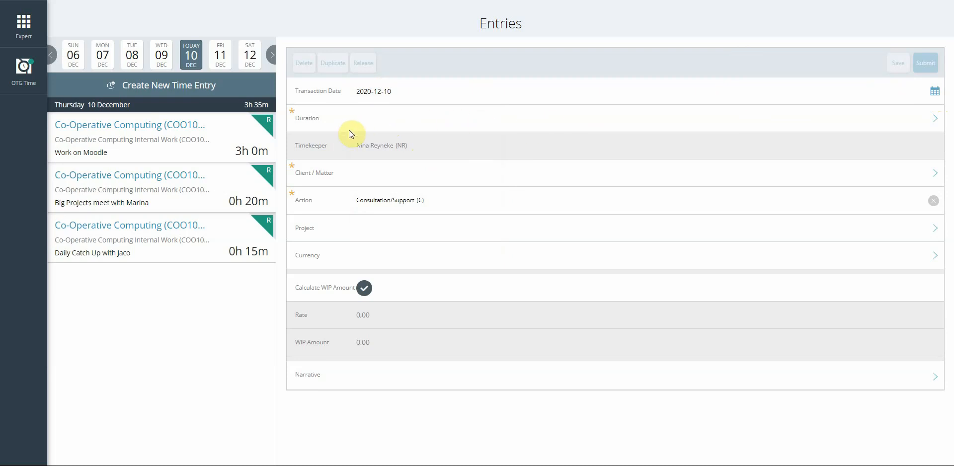
{"action": "left_click", "coordinate": [940, 122]}
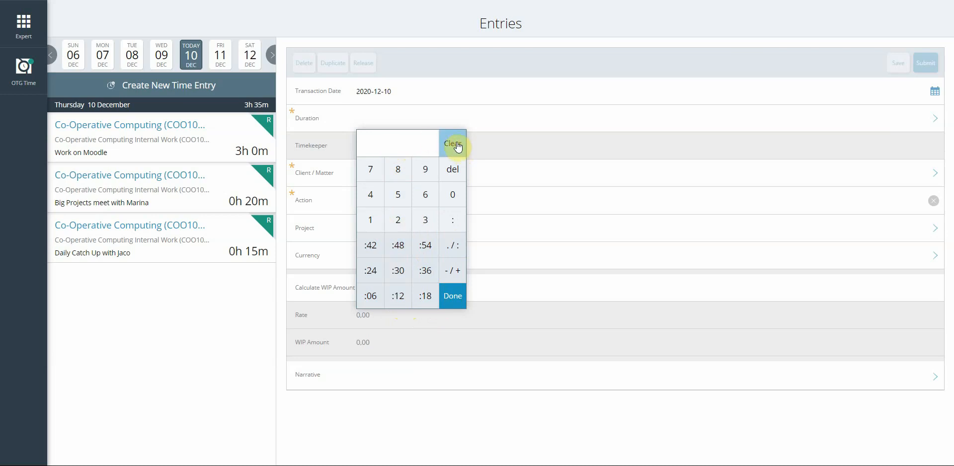
{"action": "left_click", "coordinate": [461, 301]}
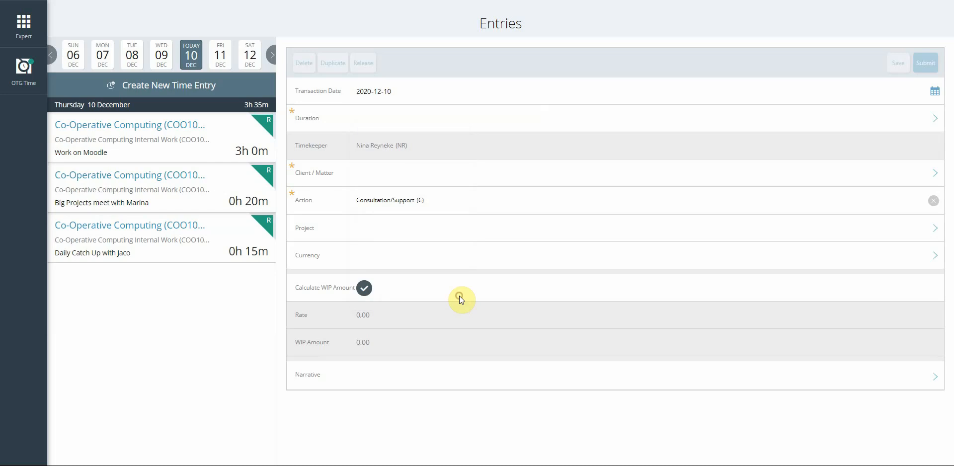
{"action": "left_click", "coordinate": [372, 121]}
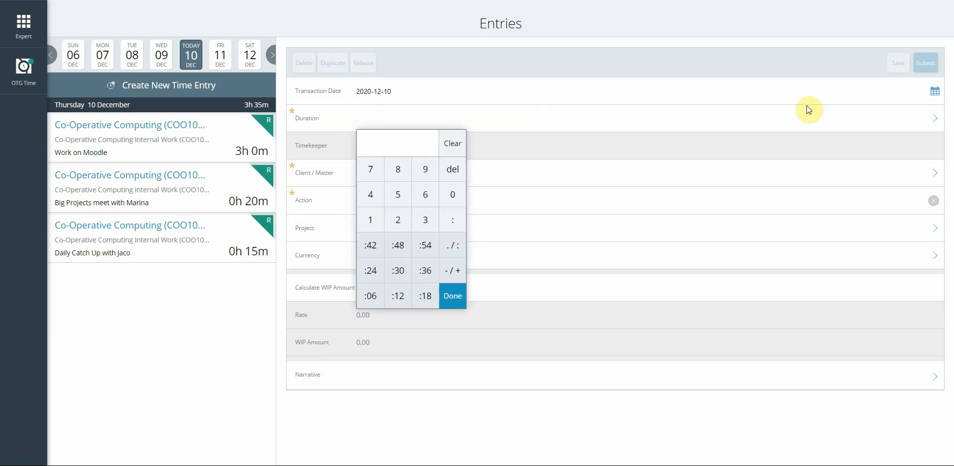
{"action": "left_click", "coordinate": [374, 143]}
{"action": "type", "text": "1:30"}
{"action": "key", "text": "Return"}
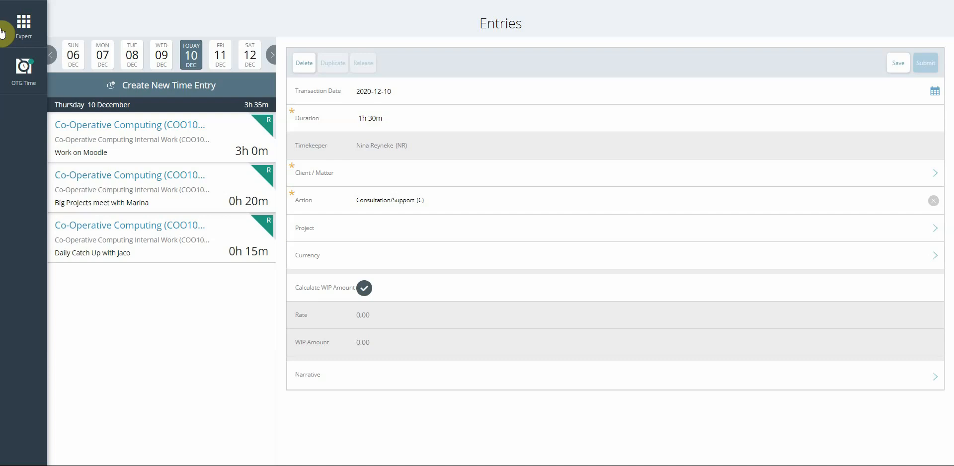
Search the client/matter list for "Wer" and assign the entry to Werksmans, Worksite Project (WER1056.4)
{"action": "left_click", "coordinate": [364, 179]}
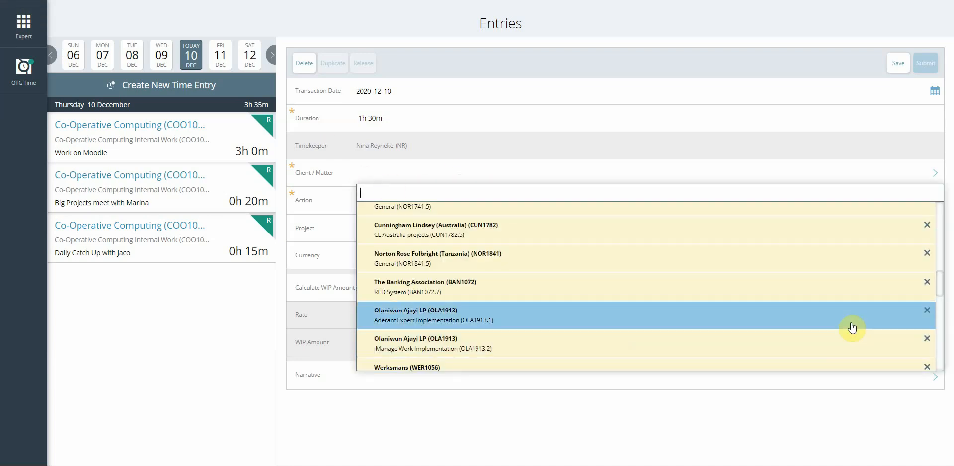
{"action": "left_click_drag", "start_coordinate": [941, 285], "coordinate": [941, 197]}
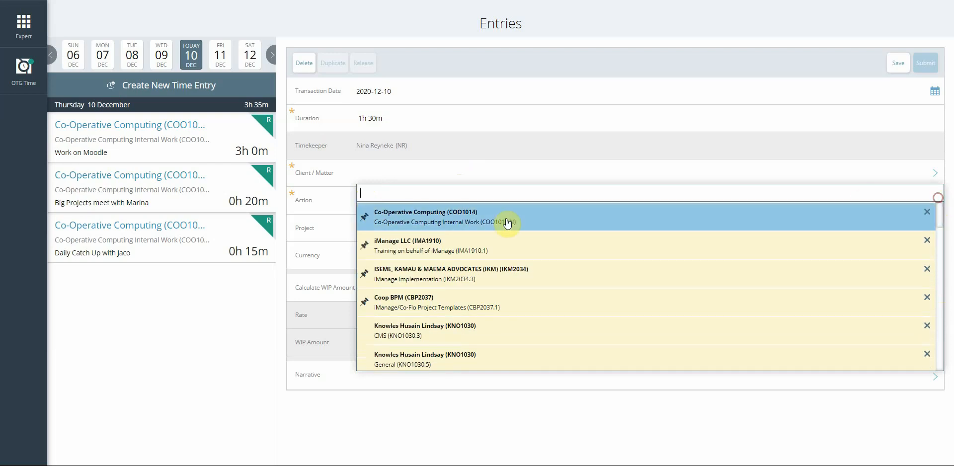
{"action": "left_click", "coordinate": [368, 193]}
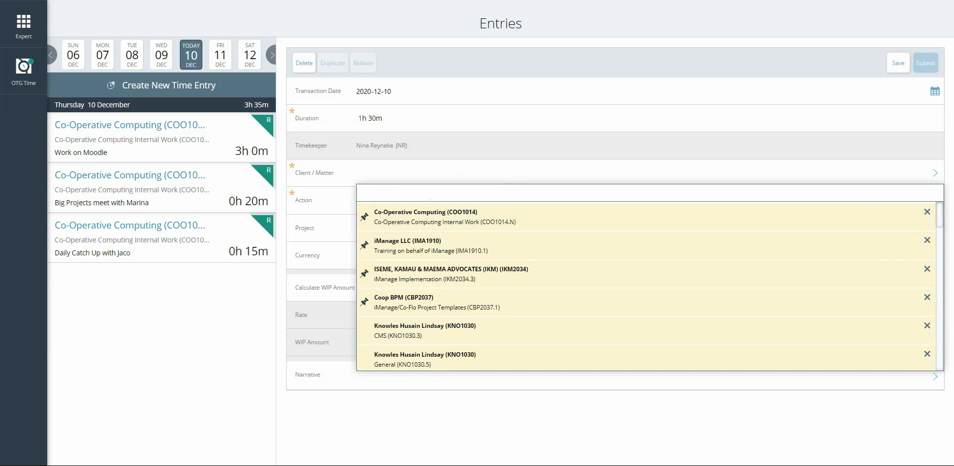
{"action": "left_click_drag", "start_coordinate": [941, 226], "coordinate": [937, 184]}
{"action": "type", "text": "We"}
{"action": "type", "text": "r"}
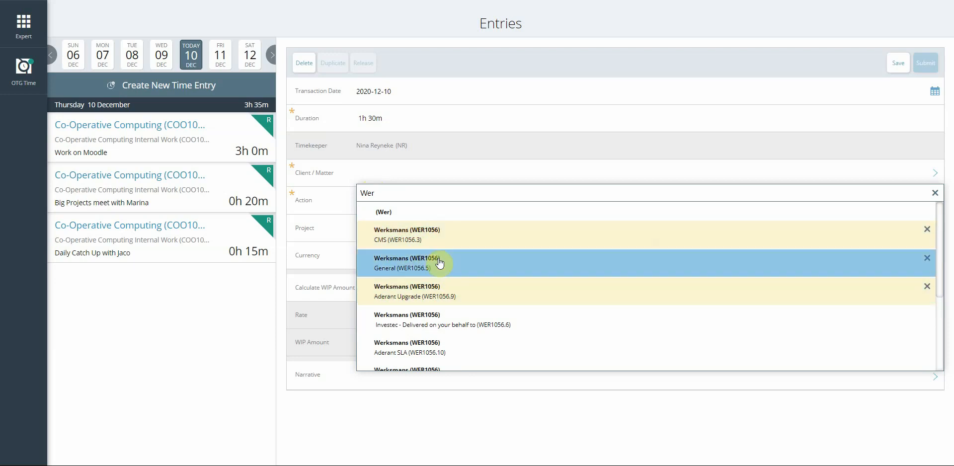
{"action": "scroll", "coordinate": [405, 343], "scroll_direction": "down", "scroll_amount": 1}
{"action": "scroll", "coordinate": [405, 343], "scroll_direction": "down", "scroll_amount": 2}
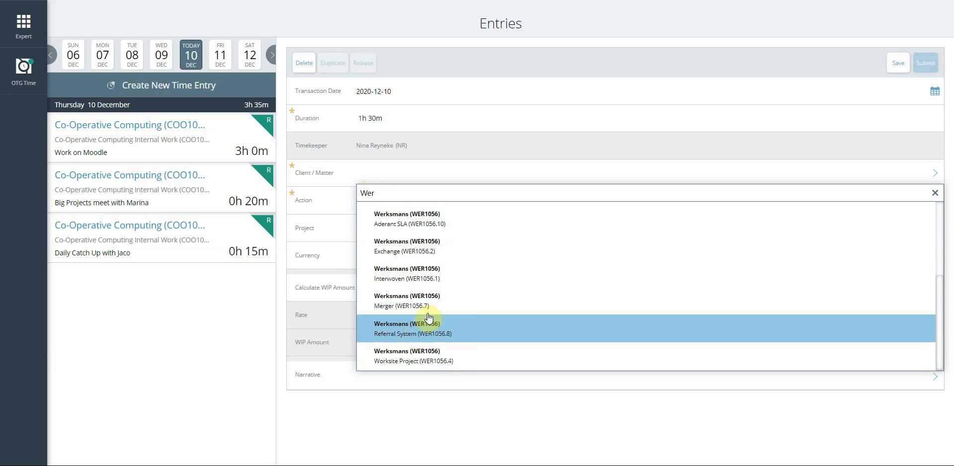
{"action": "left_click", "coordinate": [418, 356]}
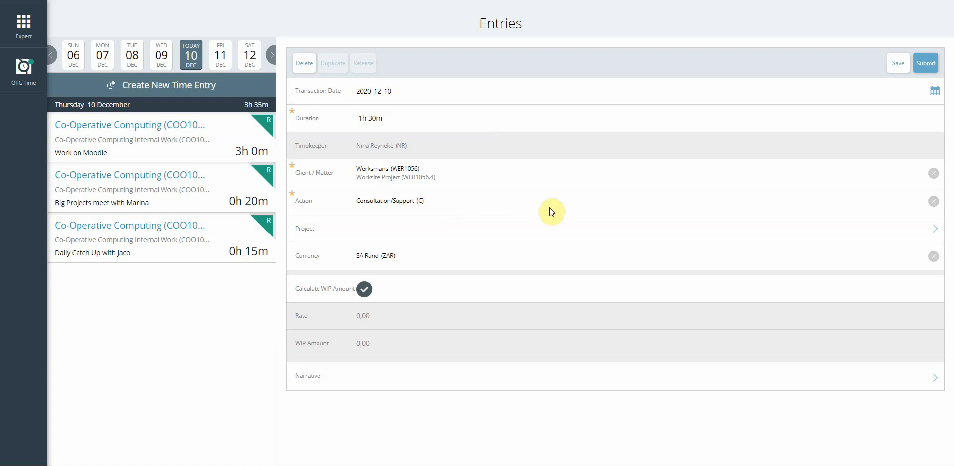
Change the entry's action to NonBill - Research (R)
{"action": "left_click", "coordinate": [432, 200]}
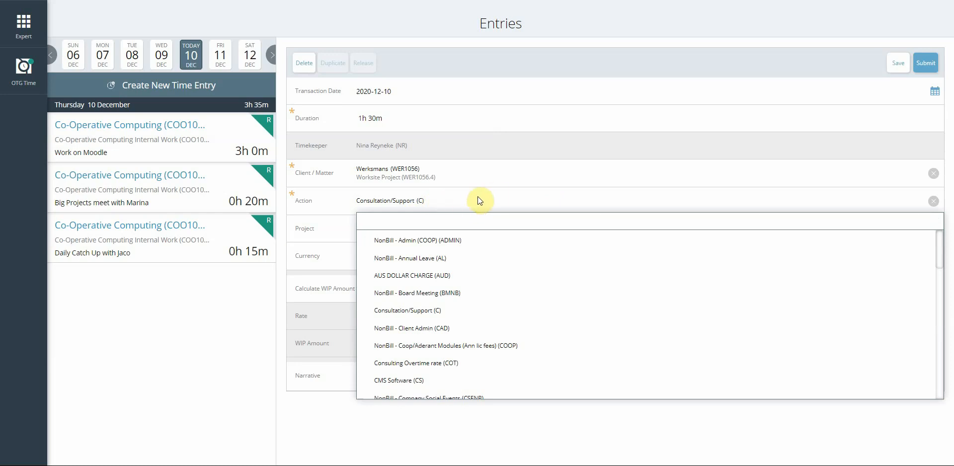
{"action": "scroll", "coordinate": [498, 243], "scroll_direction": "down", "scroll_amount": 8}
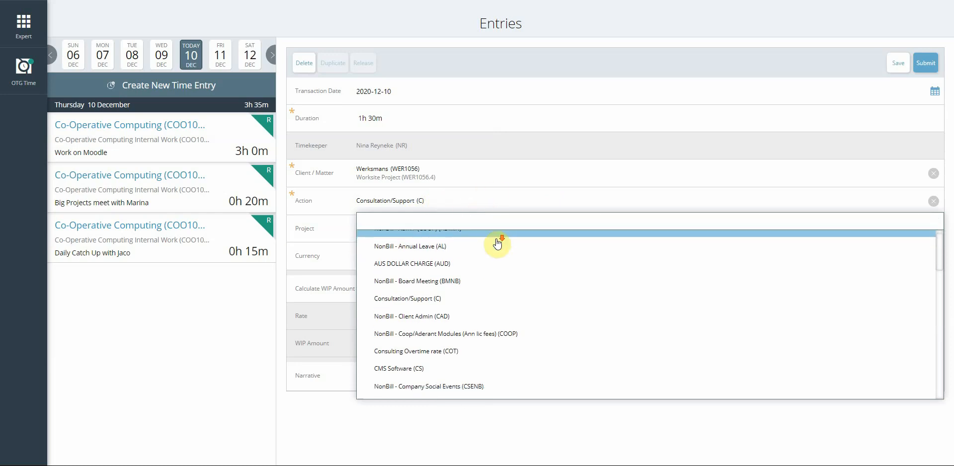
{"action": "scroll", "coordinate": [497, 243], "scroll_direction": "down", "scroll_amount": 2}
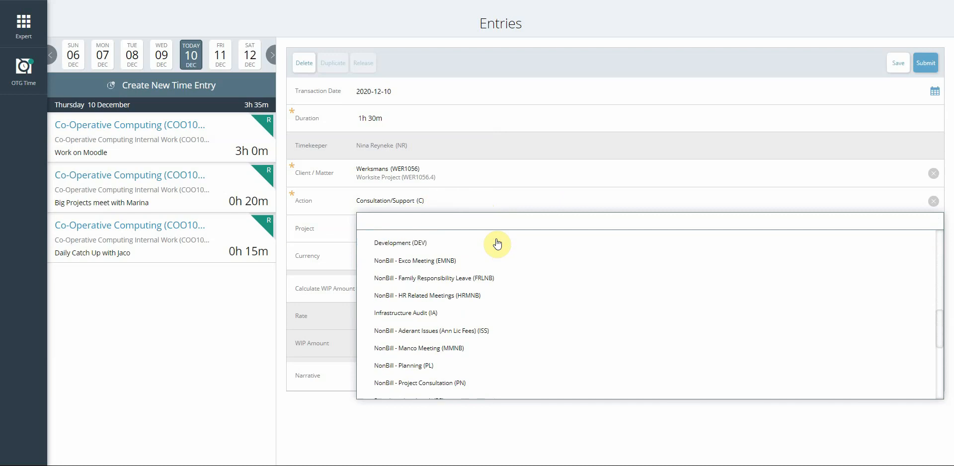
{"action": "scroll", "coordinate": [497, 244], "scroll_direction": "down", "scroll_amount": 3}
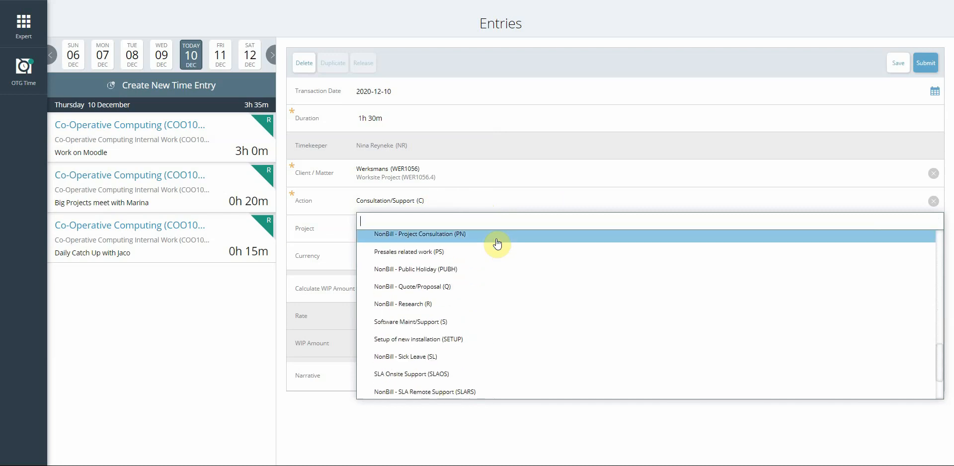
{"action": "scroll", "coordinate": [497, 244], "scroll_direction": "down", "scroll_amount": 3}
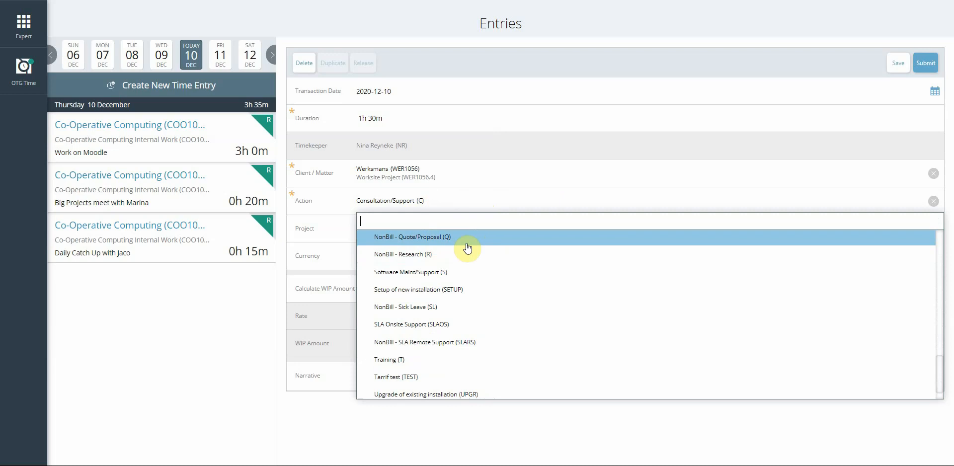
{"action": "left_click", "coordinate": [404, 255]}
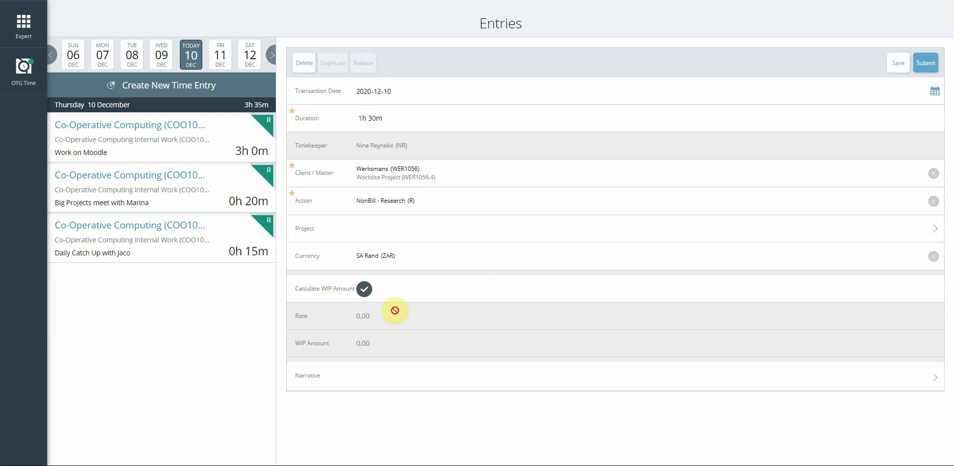
{"action": "left_click", "coordinate": [364, 289]}
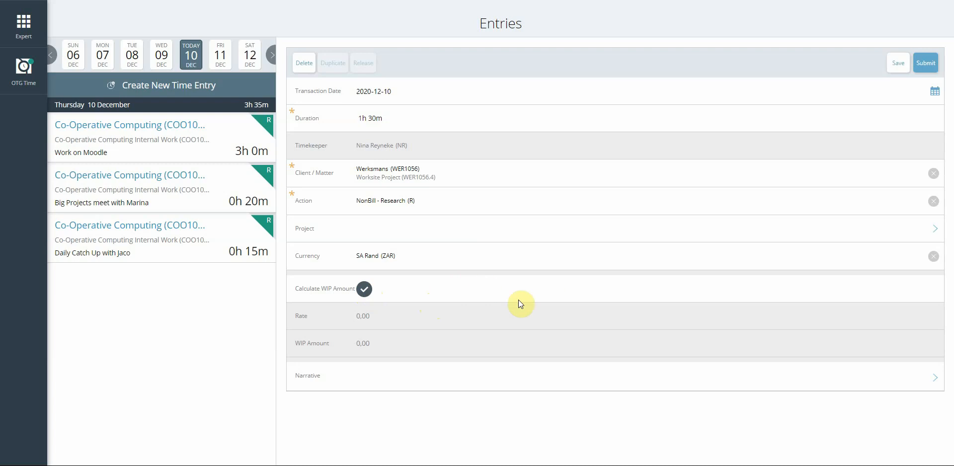
{"action": "left_click", "coordinate": [364, 292]}
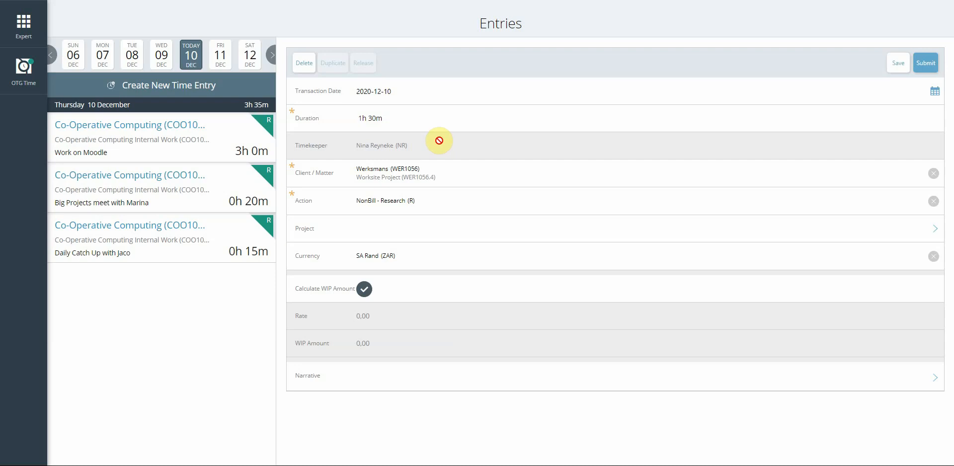
Set the entry's duration to 1 hour and its action to Consultation/Support (C)
{"action": "left_click", "coordinate": [398, 119]}
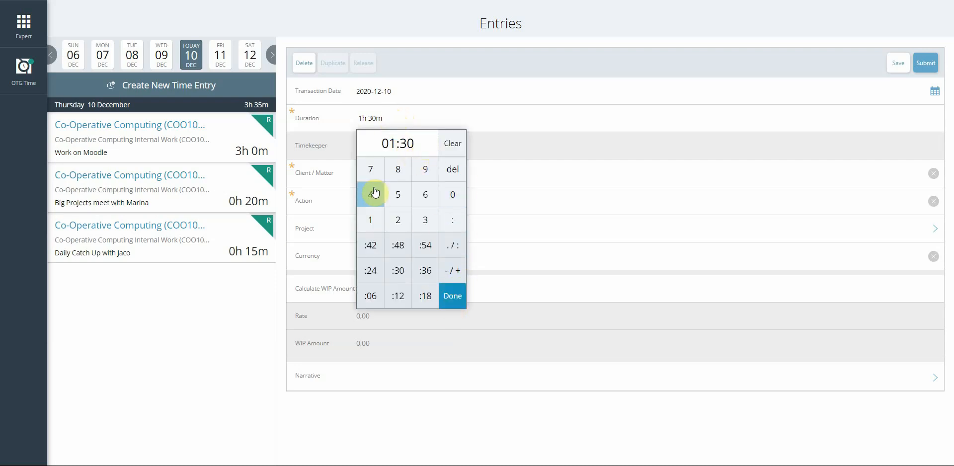
{"action": "left_click", "coordinate": [461, 150]}
{"action": "left_click", "coordinate": [369, 227]}
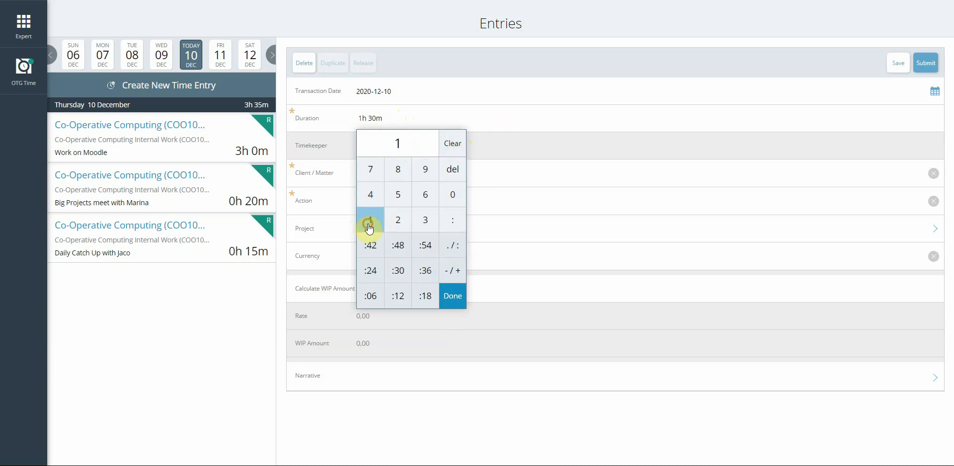
{"action": "left_click", "coordinate": [453, 296]}
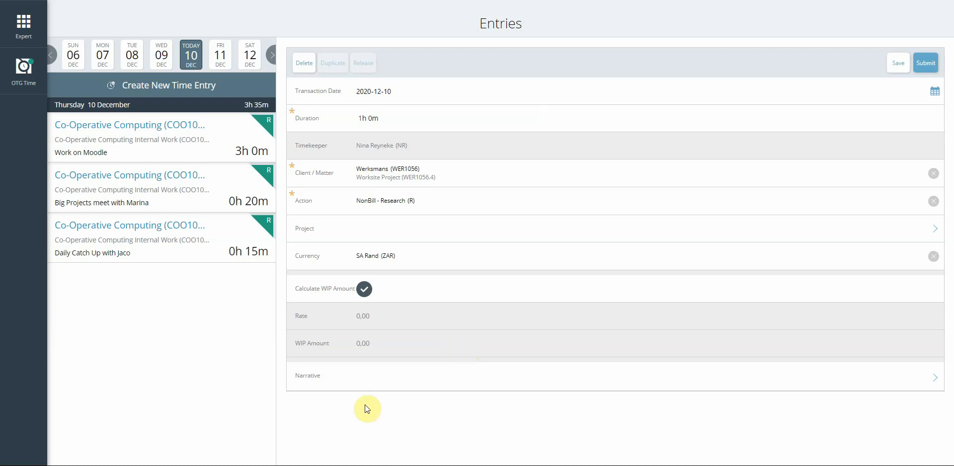
{"action": "left_click", "coordinate": [451, 200]}
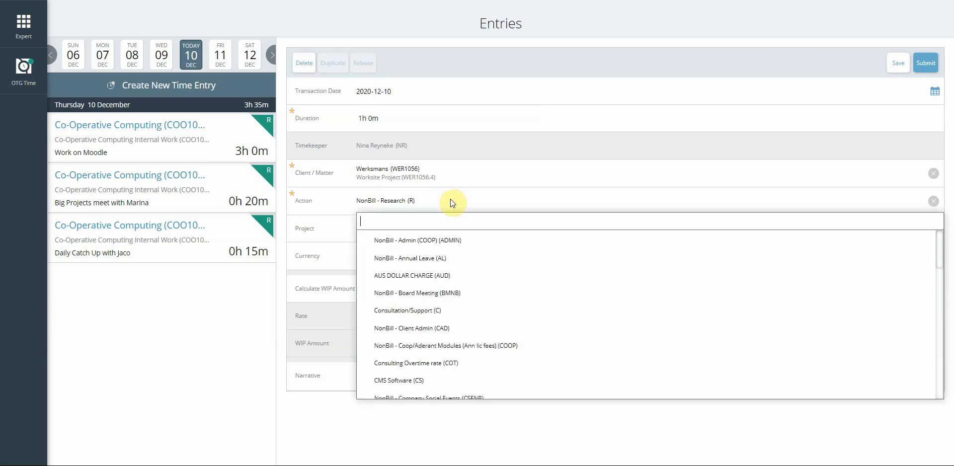
{"action": "left_click", "coordinate": [380, 311]}
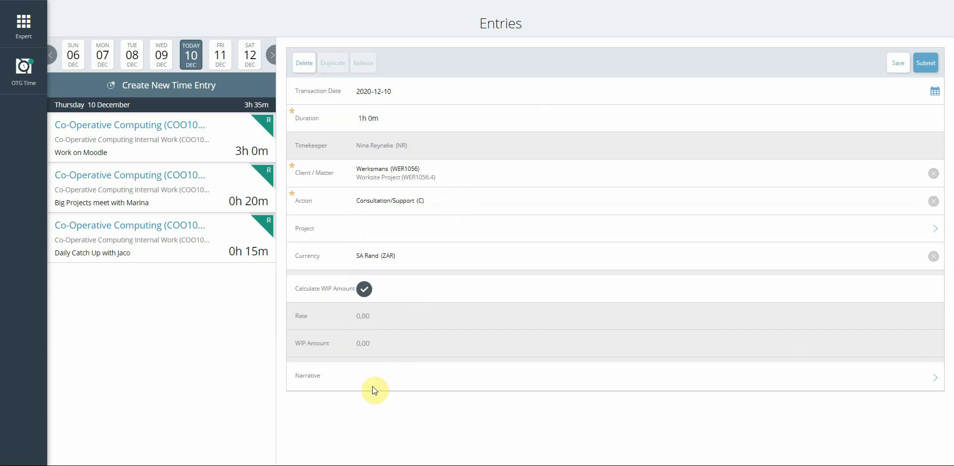
Turn off the automatic WIP amount calculation and set the WIP amount to 5000
{"action": "left_click", "coordinate": [364, 291]}
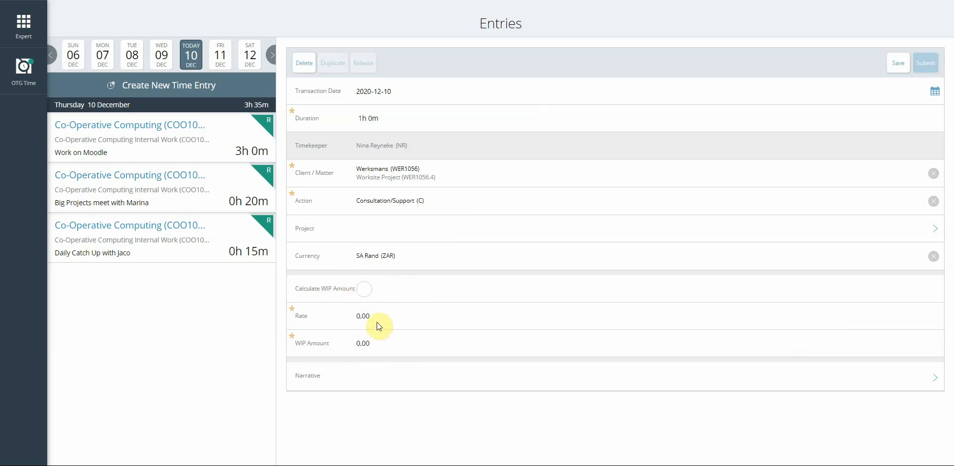
{"action": "left_click", "coordinate": [364, 346]}
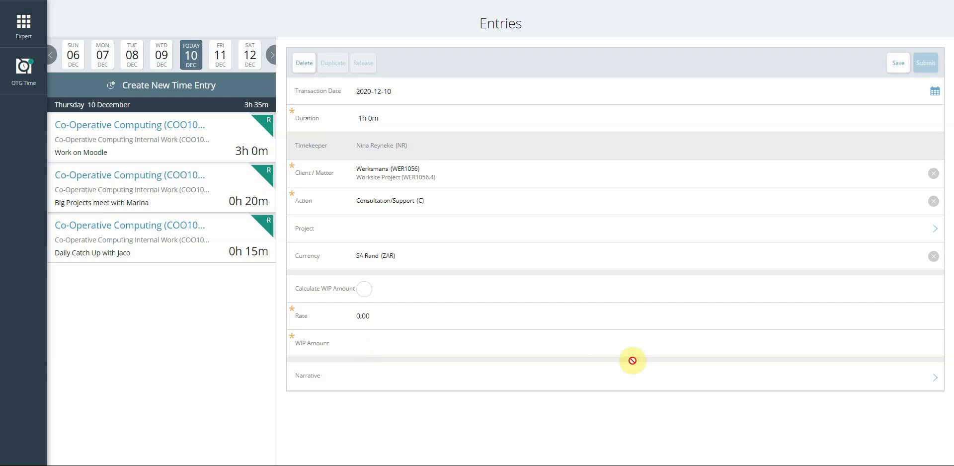
{"action": "type", "text": "5000"}
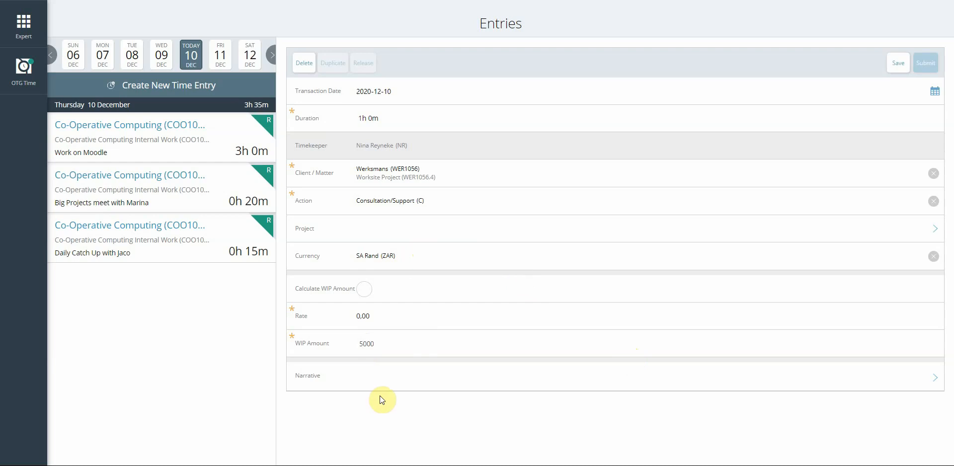
{"action": "key", "text": "Tab"}
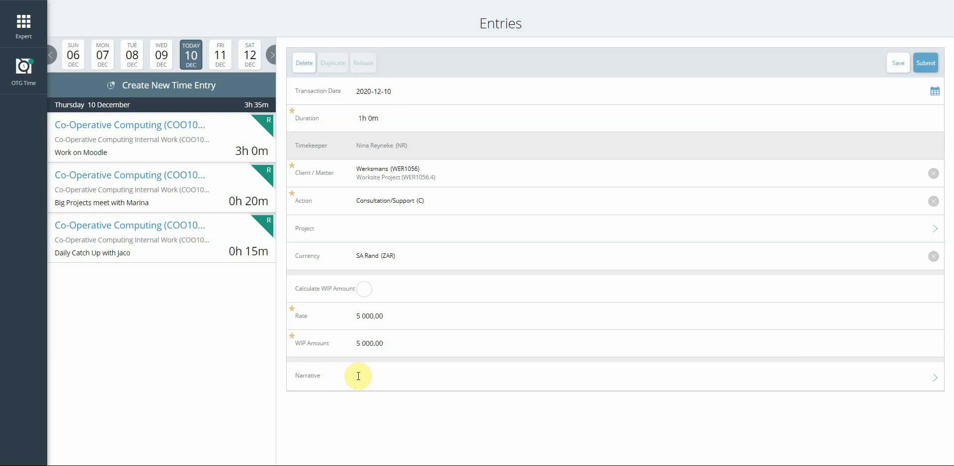
Enter the narrative "Execution of SQL-development as per Quote no 1234 dated 2 November 2020" and submit the time entry
{"action": "type", "text": "Execution of SQL-development as per Quote no 12"}
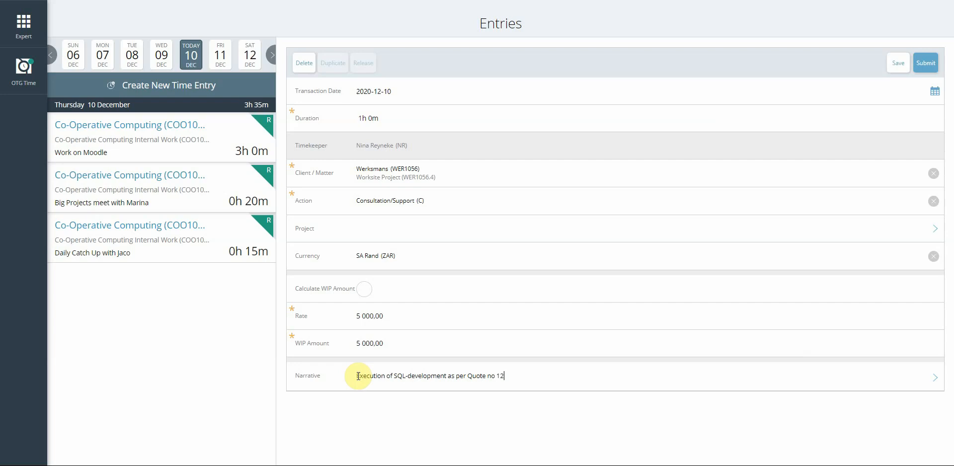
{"action": "type", "text": "34 dated 2 November 2020"}
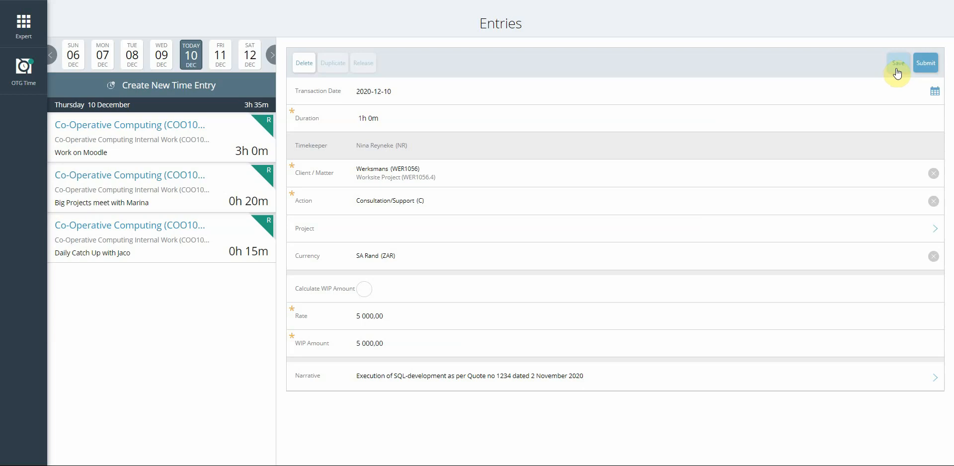
{"action": "left_click", "coordinate": [929, 64]}
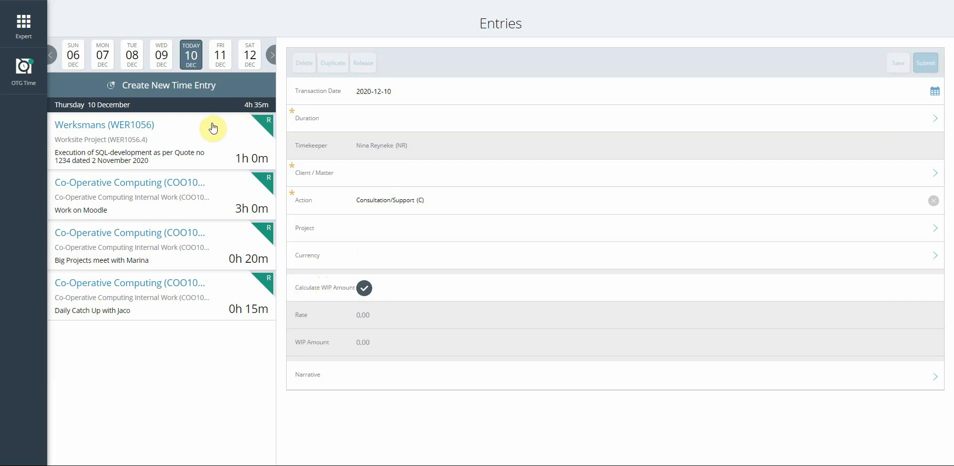
Reassign the Werksmans entry to Co-Operative Computing Internal Work (COO1014.N) and resubmit it with automatic WIP amount calculation turned on
{"action": "left_click", "coordinate": [190, 137]}
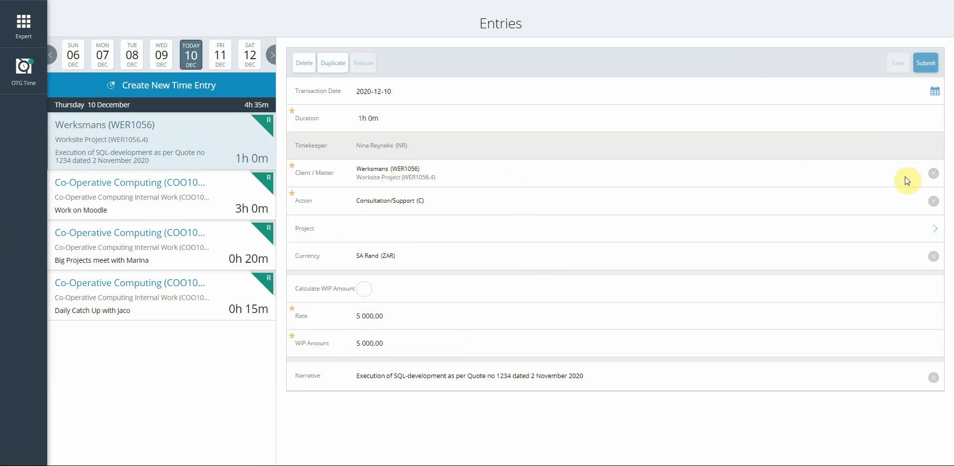
{"action": "left_click", "coordinate": [934, 173]}
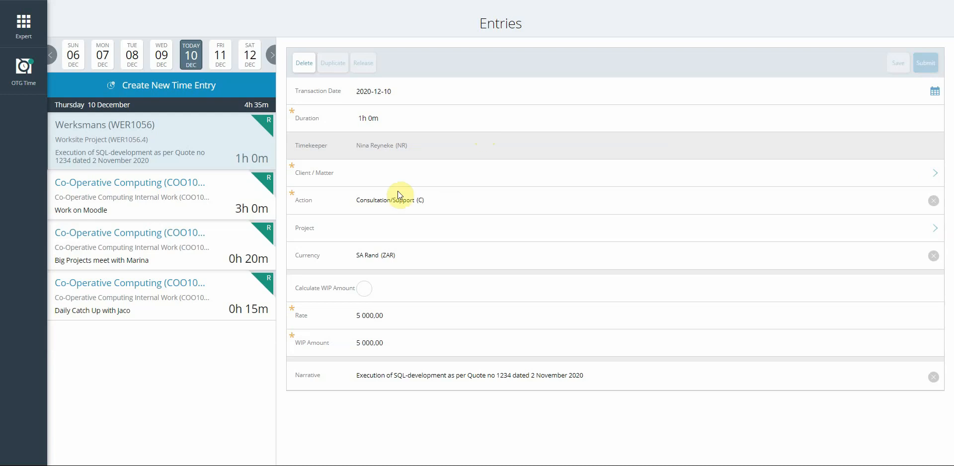
{"action": "left_click", "coordinate": [359, 180]}
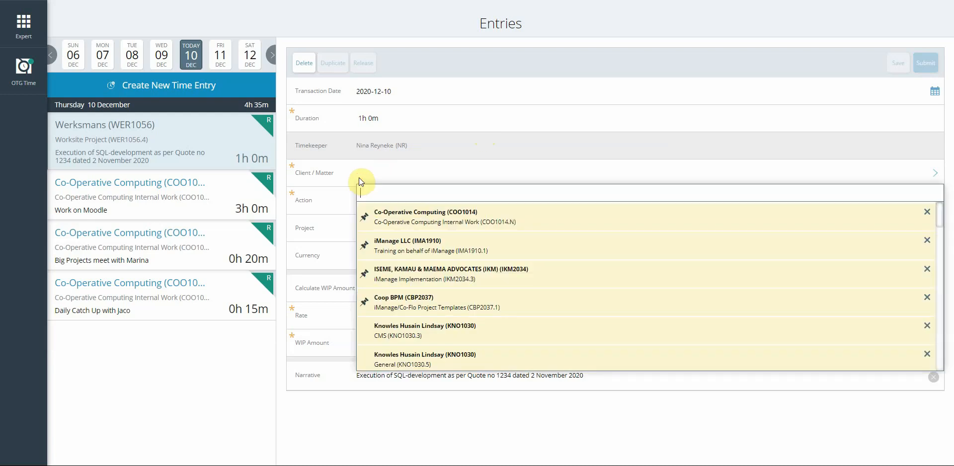
{"action": "left_click", "coordinate": [438, 217]}
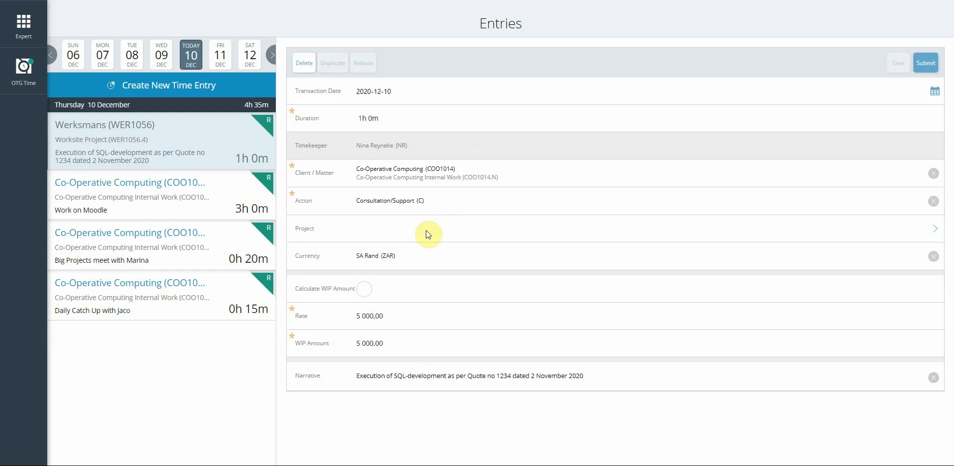
{"action": "left_click", "coordinate": [365, 290]}
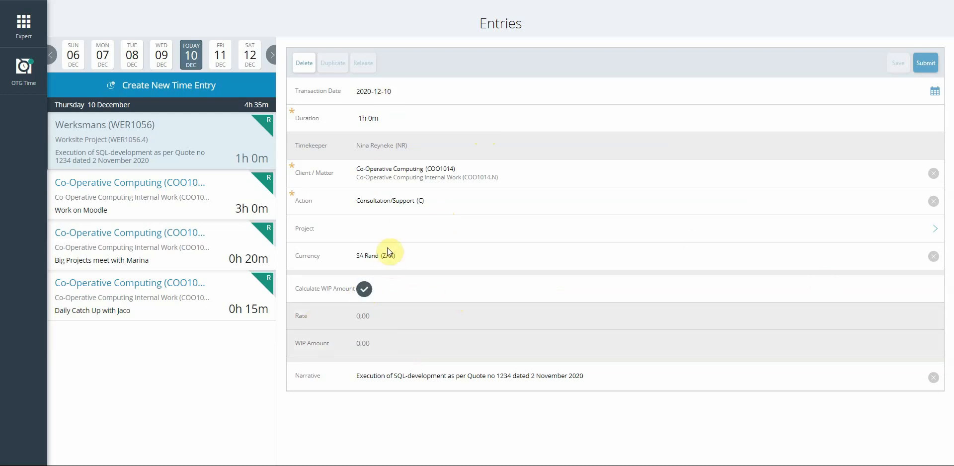
{"action": "left_click", "coordinate": [927, 63]}
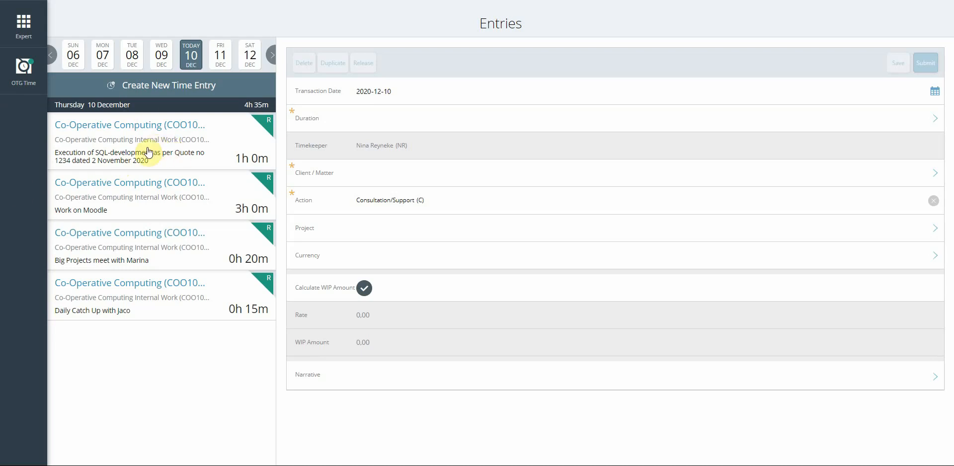
Delete the 1-hour SQL-development time entry from 10 December
{"action": "left_click", "coordinate": [193, 137]}
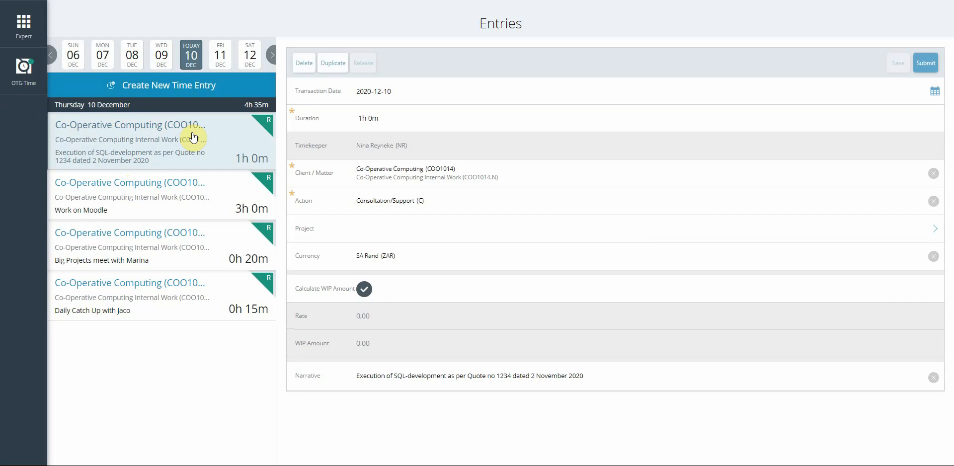
{"action": "left_click", "coordinate": [301, 65]}
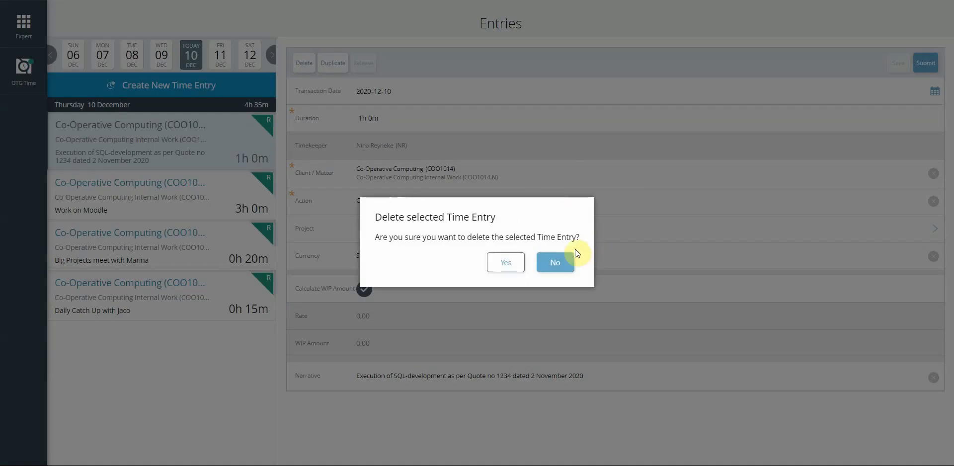
{"action": "left_click", "coordinate": [505, 264]}
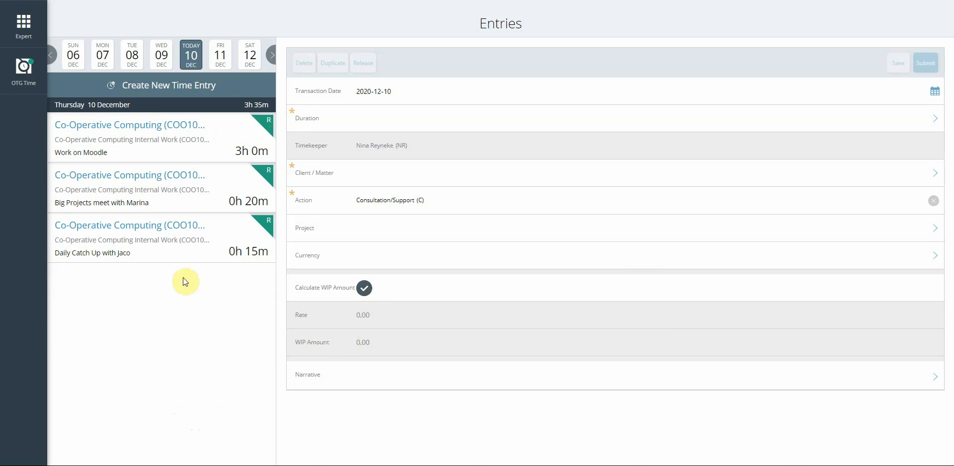
Duplicate the 15-minute daily catch-up entry and set the copy's transaction date to 2020-12-09
{"action": "left_click", "coordinate": [222, 234]}
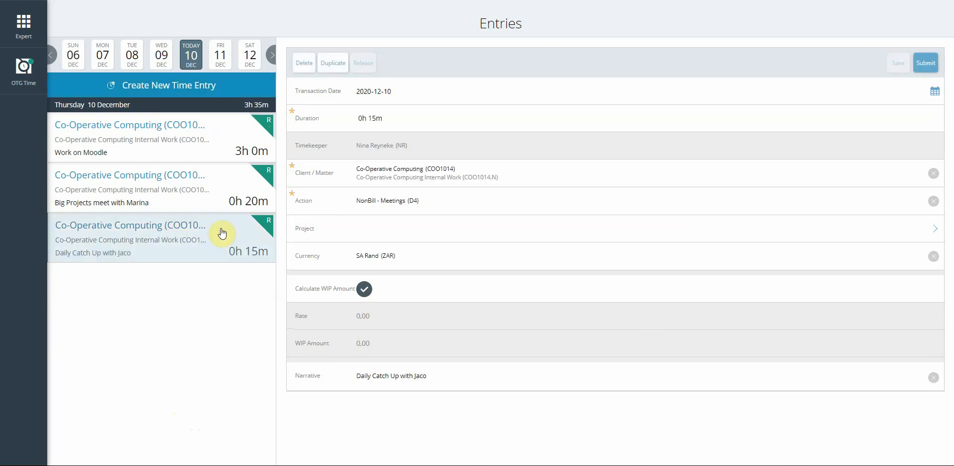
{"action": "left_click", "coordinate": [337, 69]}
{"action": "left_click", "coordinate": [337, 69]}
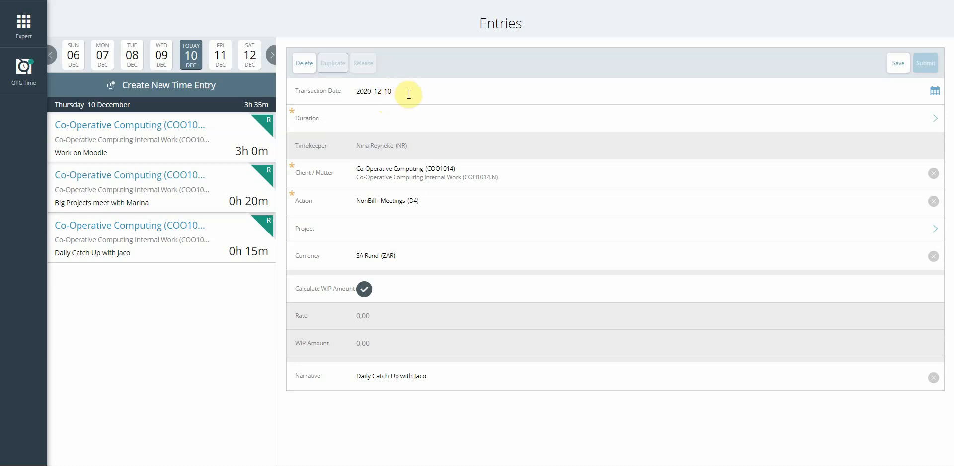
{"action": "left_click", "coordinate": [935, 95]}
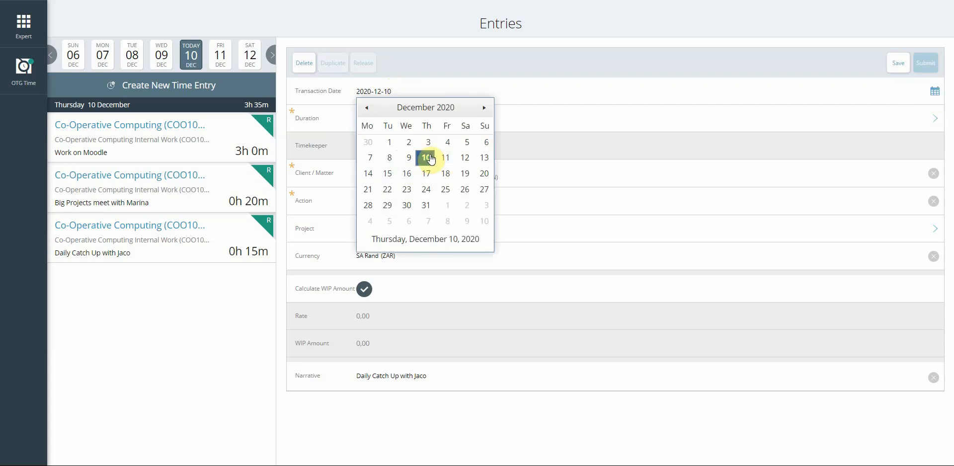
{"action": "left_click", "coordinate": [409, 158]}
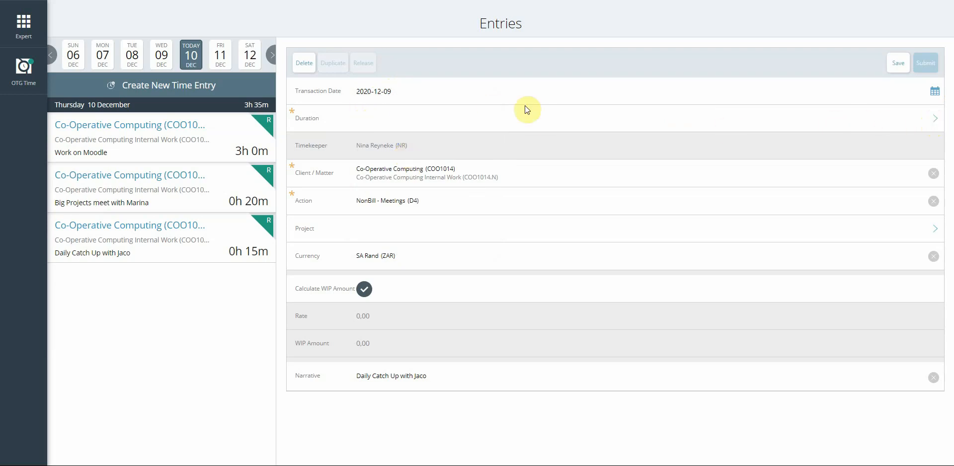
Set the duplicated entry's duration to 24 minutes and try to submit it
{"action": "left_click", "coordinate": [936, 121]}
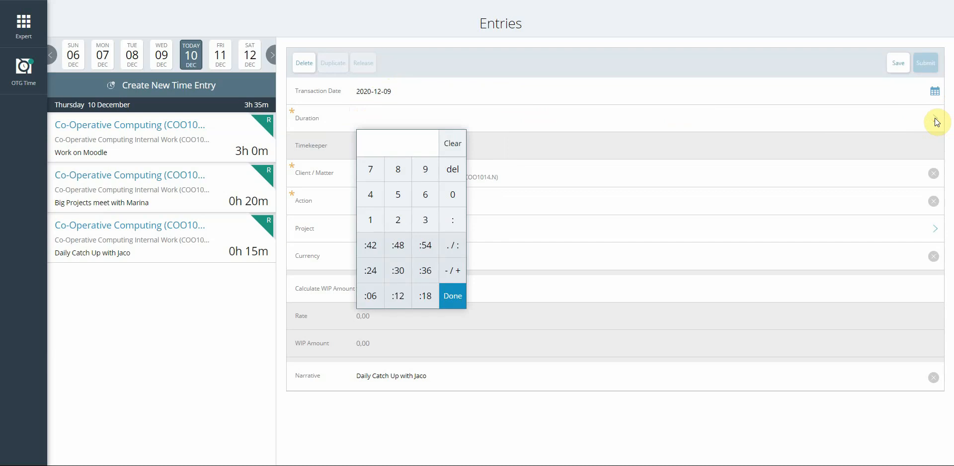
{"action": "left_click", "coordinate": [377, 273]}
{"action": "left_click", "coordinate": [460, 295]}
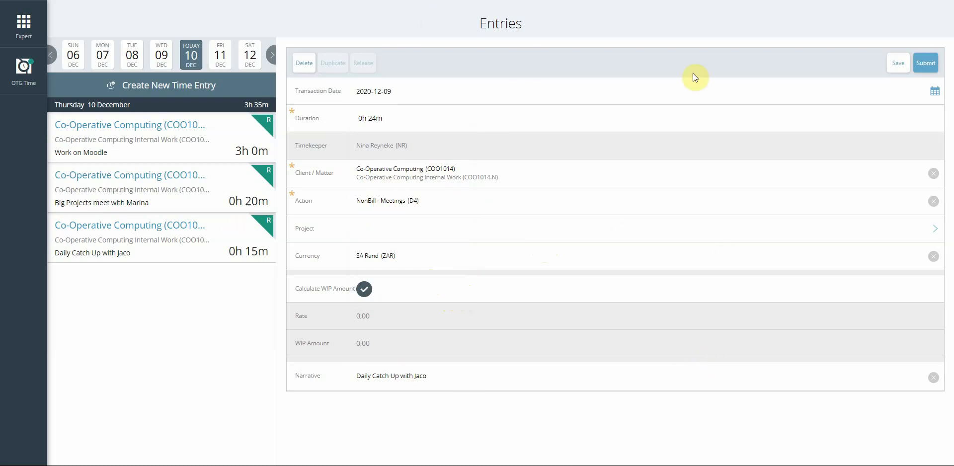
{"action": "left_click", "coordinate": [926, 64]}
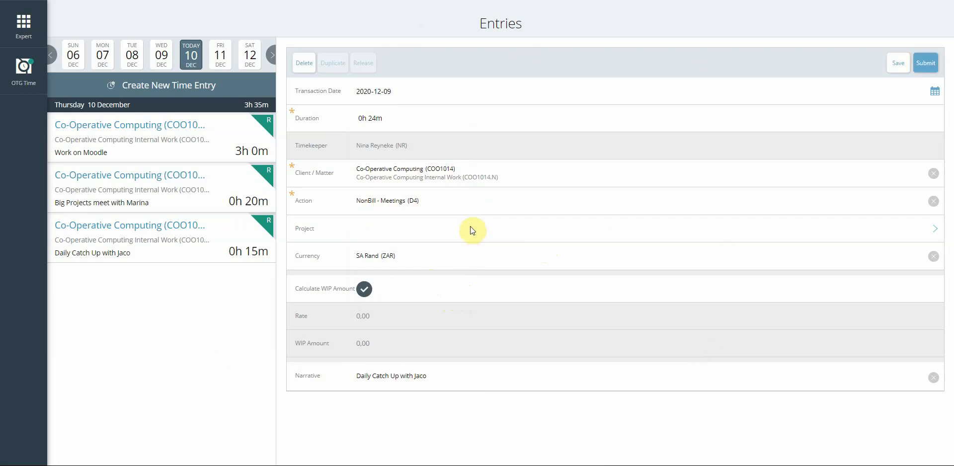
Delete the duplicated daily catch-up entry dated 2020-12-09
{"action": "left_click", "coordinate": [300, 69]}
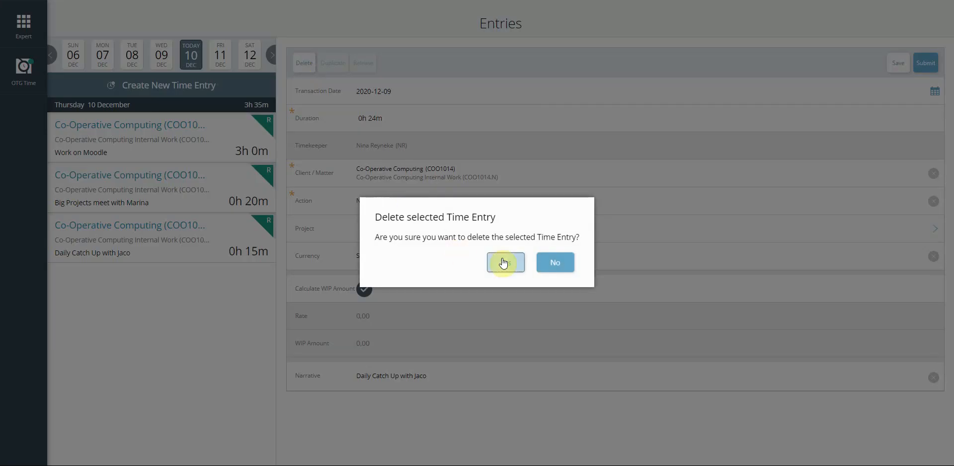
{"action": "left_click", "coordinate": [504, 264]}
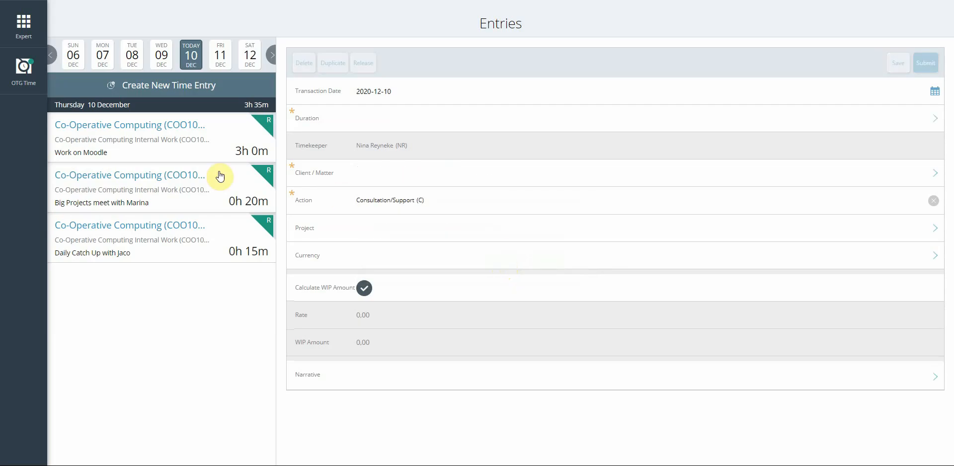